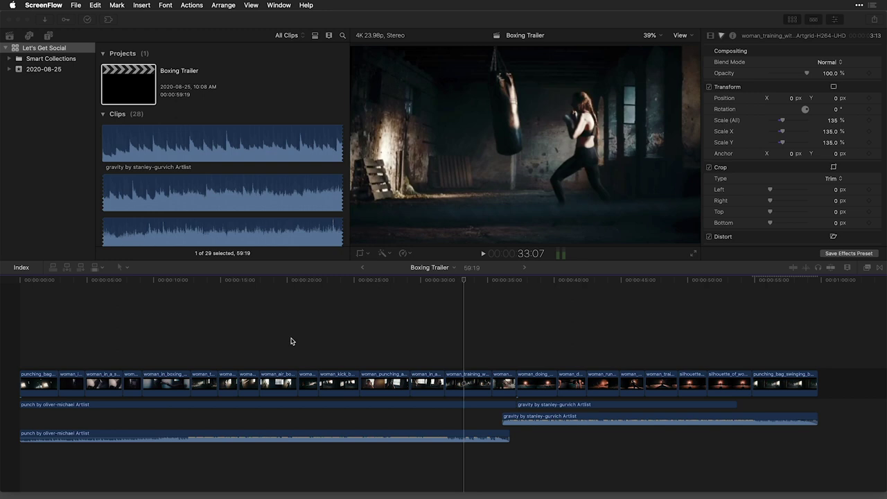
Step: Play the Boxing Trailer full screen from the start
click(291, 341)
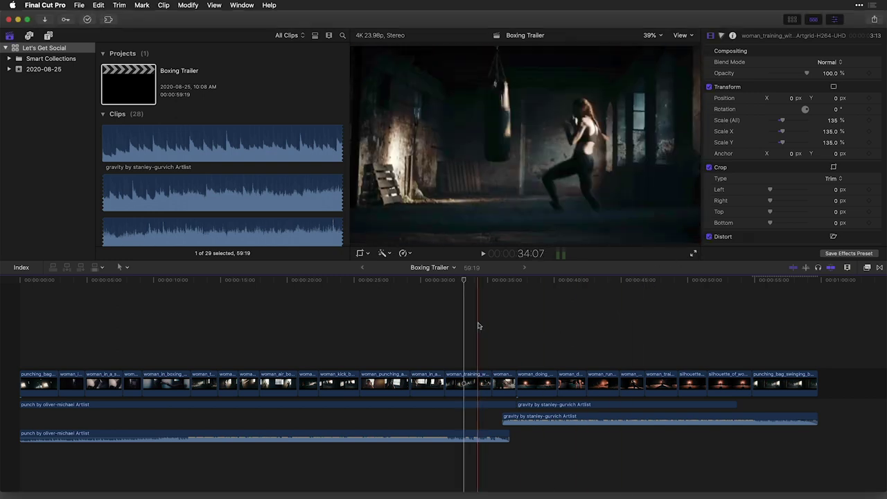
key(Home)
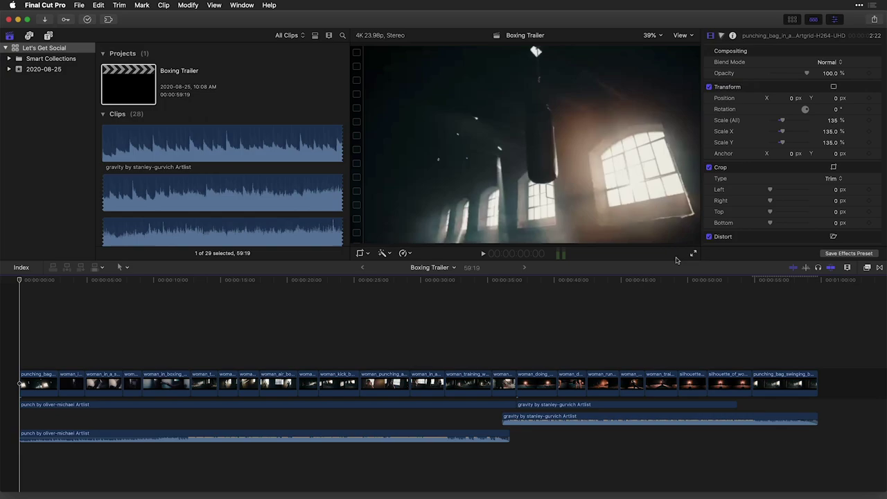
click(693, 255)
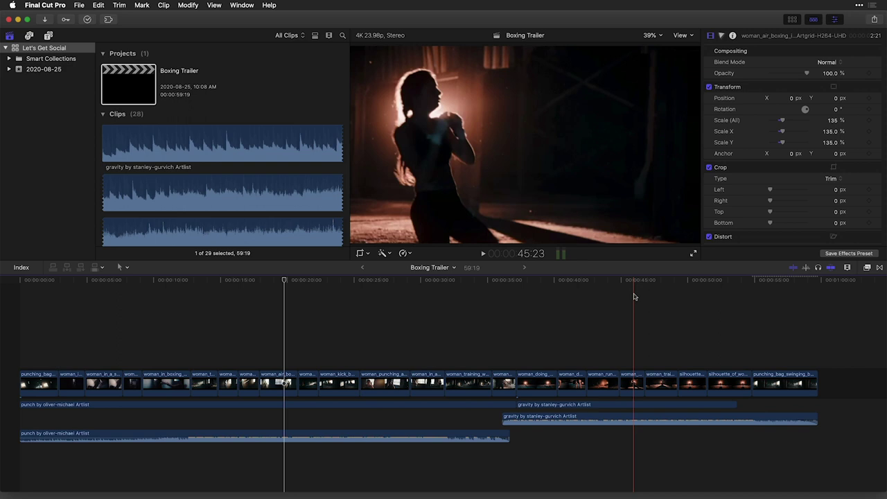
Step: Duplicate the Boxing Trailer project under the name '9x16 Boxing Trailer V1'
right_click(134, 89)
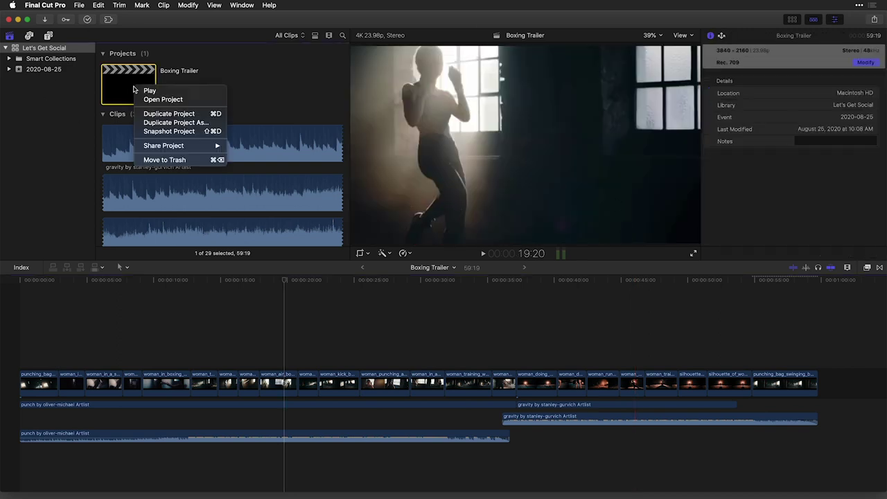
click(163, 123)
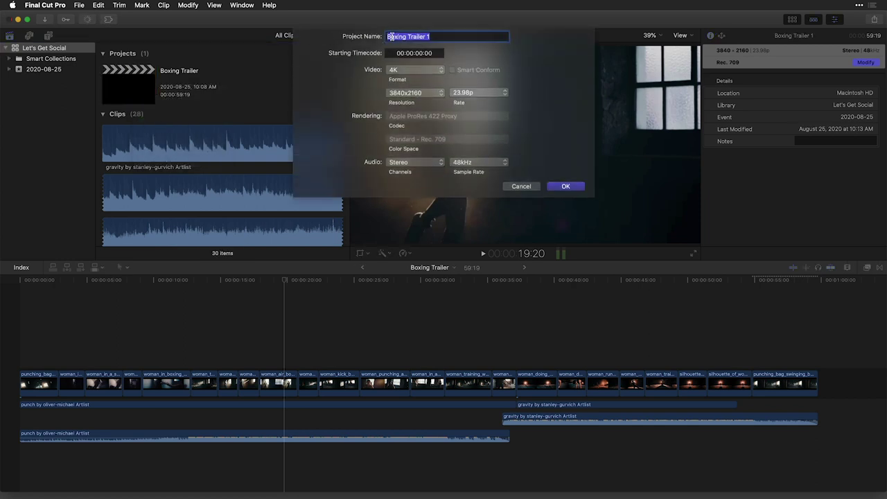
click(388, 37)
text(9x16)
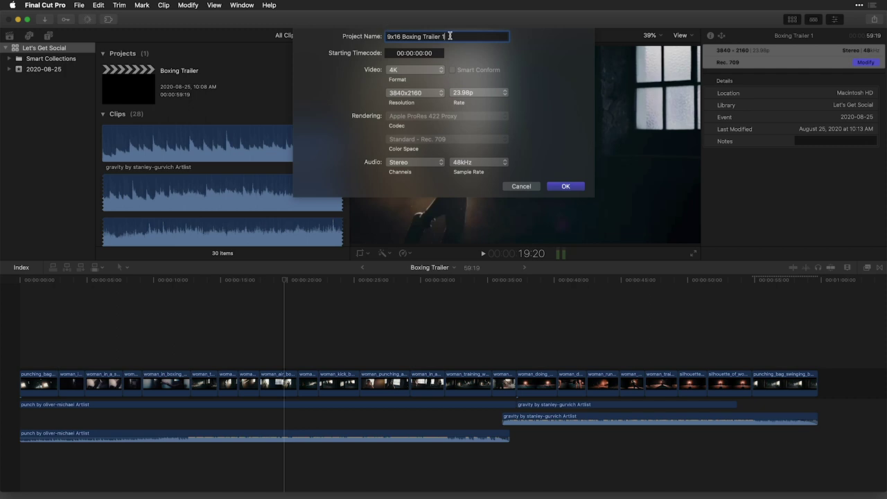
key(BackSpace)
text(V1)
Step: Give the duplicate Vertical format at 2160x3840 with Smart Conform on, and create it
click(400, 71)
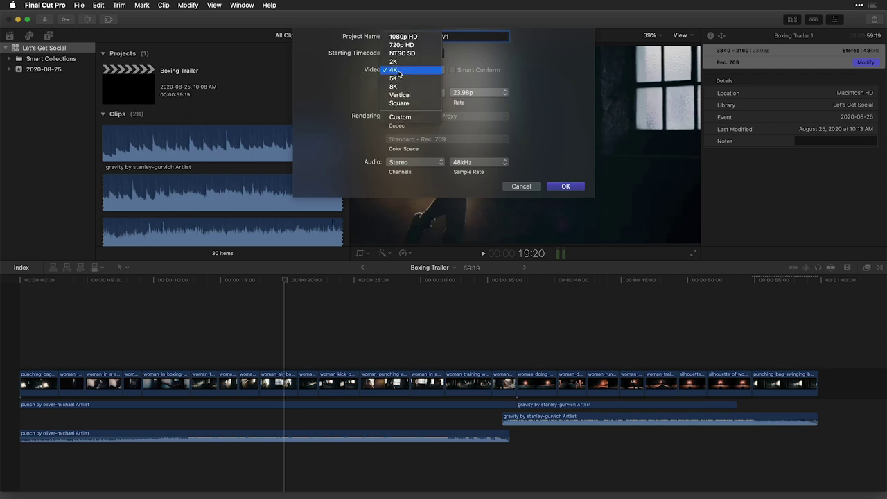
click(409, 97)
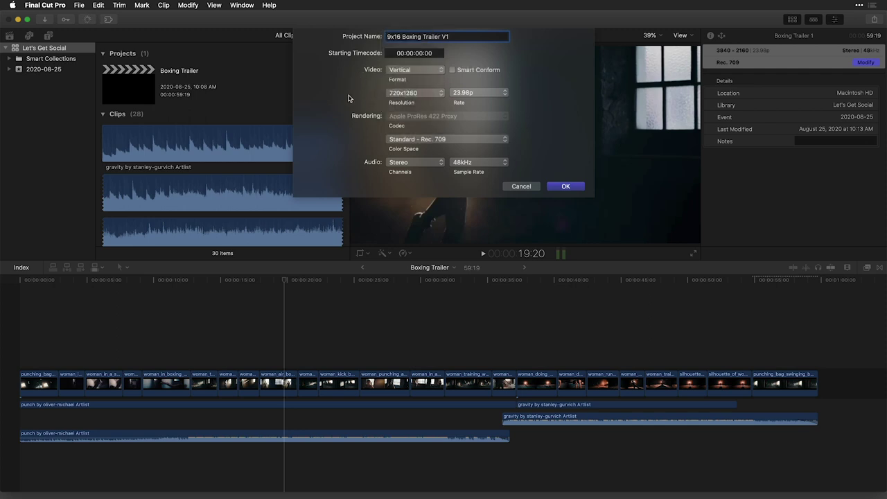
click(452, 70)
click(419, 94)
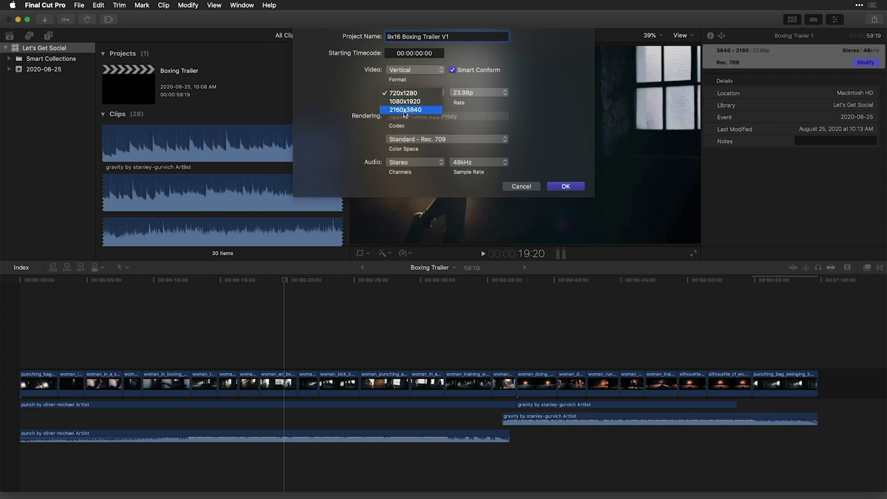
click(404, 110)
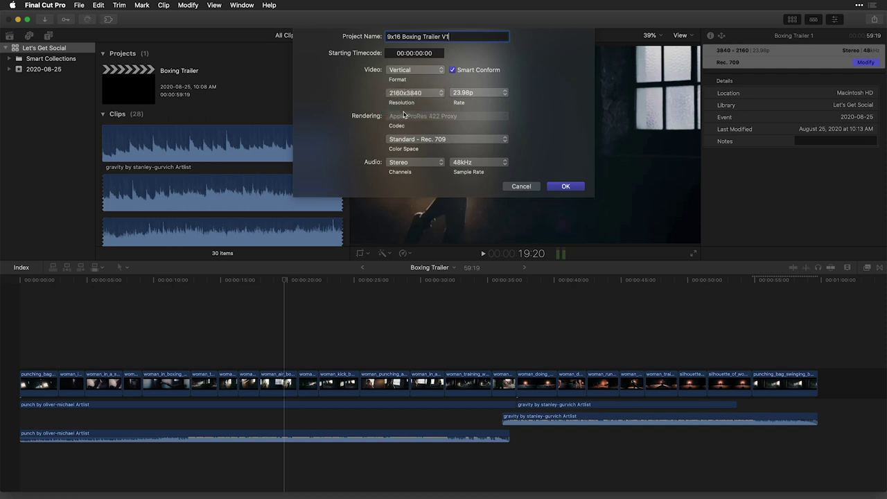
click(566, 187)
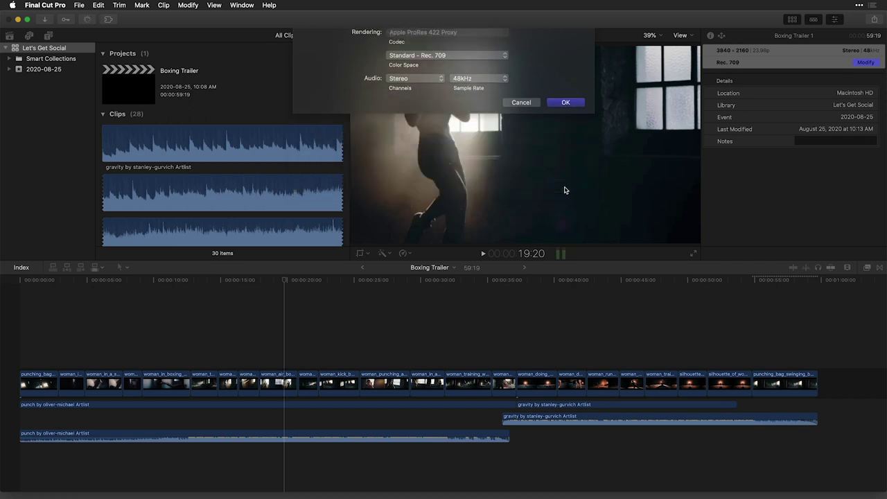
Step: Show Background Tasks to follow the Smart Conform analysis progress
click(87, 19)
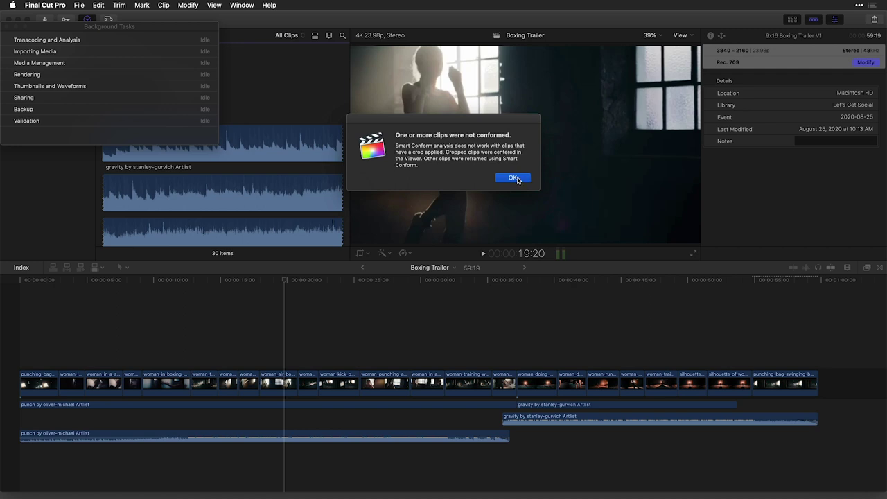
Step: Dismiss the unconformed-clips alert and select the closing punching-bag clip with the playhead on it
click(513, 178)
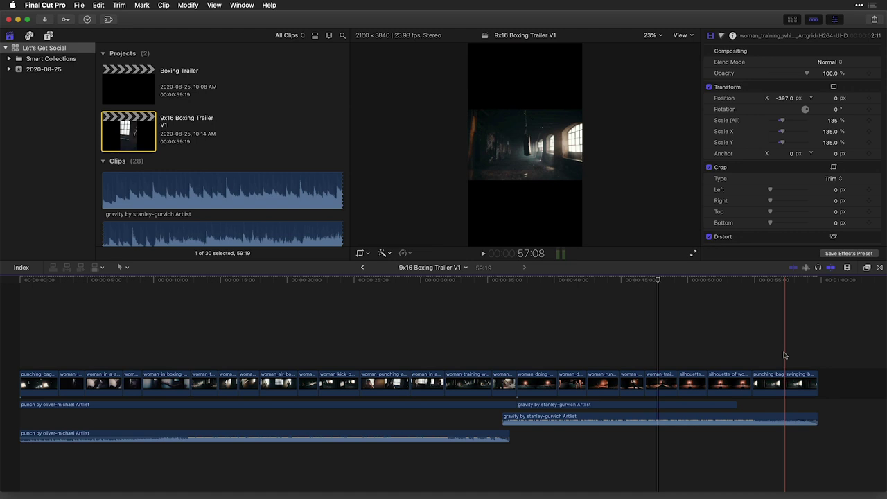
click(782, 387)
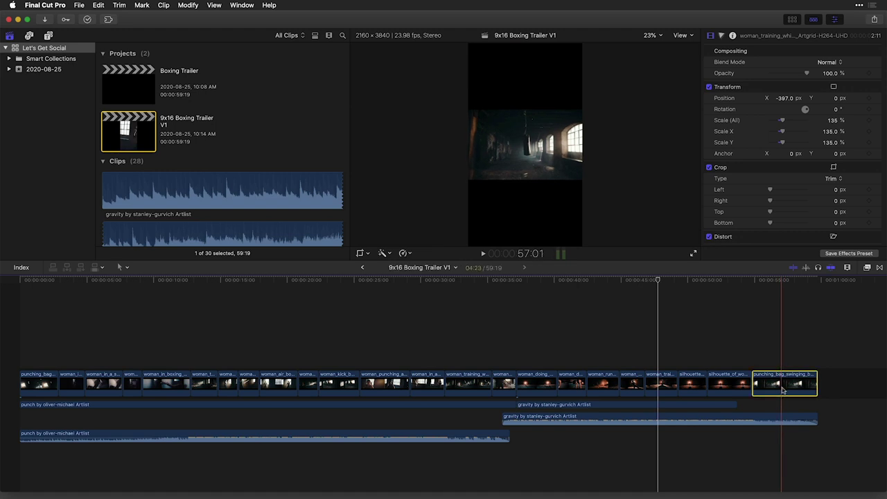
click(780, 381)
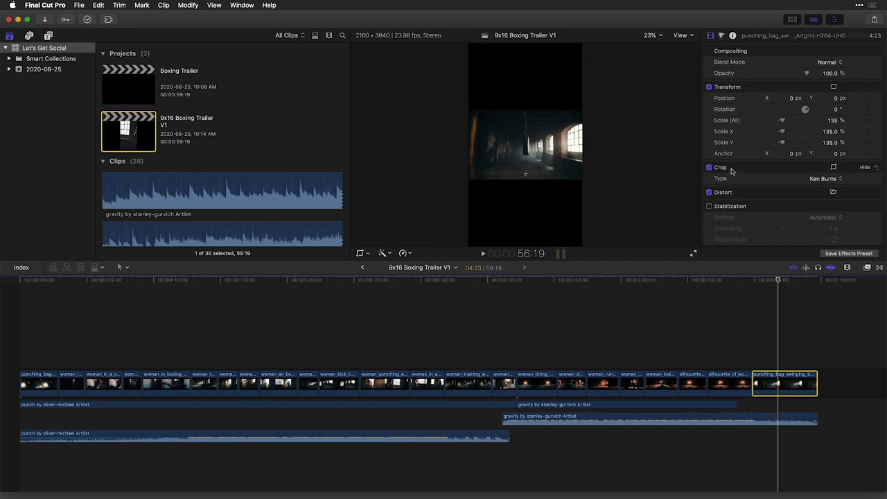
Step: Switch the punching-bag clip from Ken Burns to Trim crop, Spatial Conform None, Scale 269%
click(878, 168)
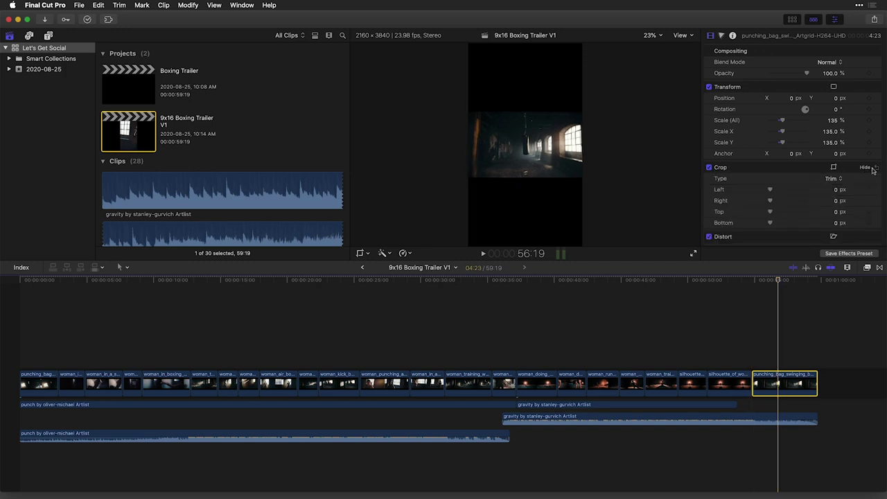
scroll(761, 189, down, 5)
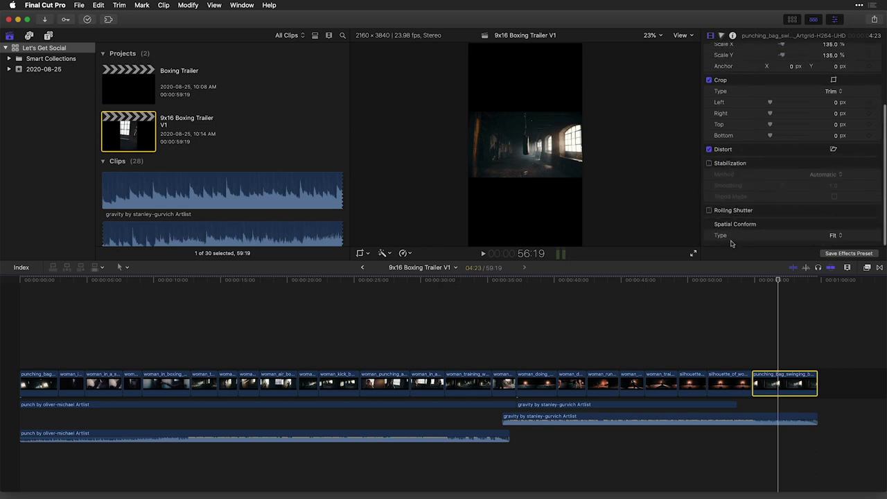
click(834, 235)
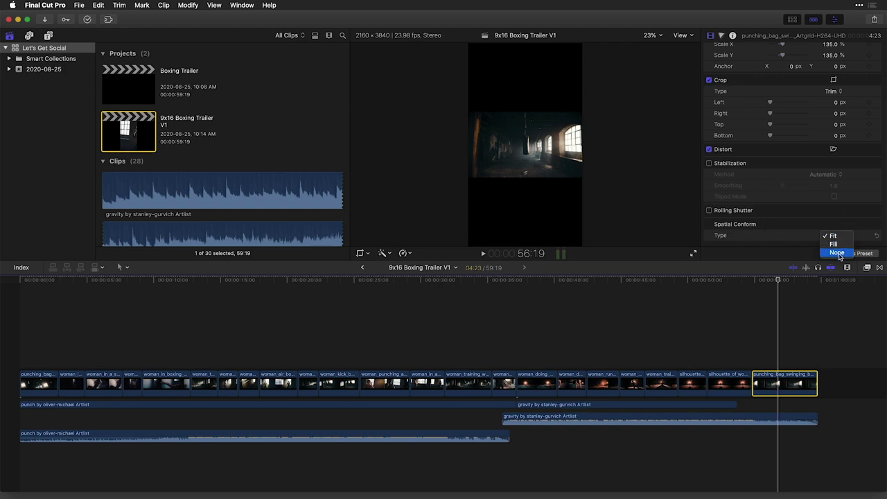
click(837, 253)
scroll(725, 108, up, 5)
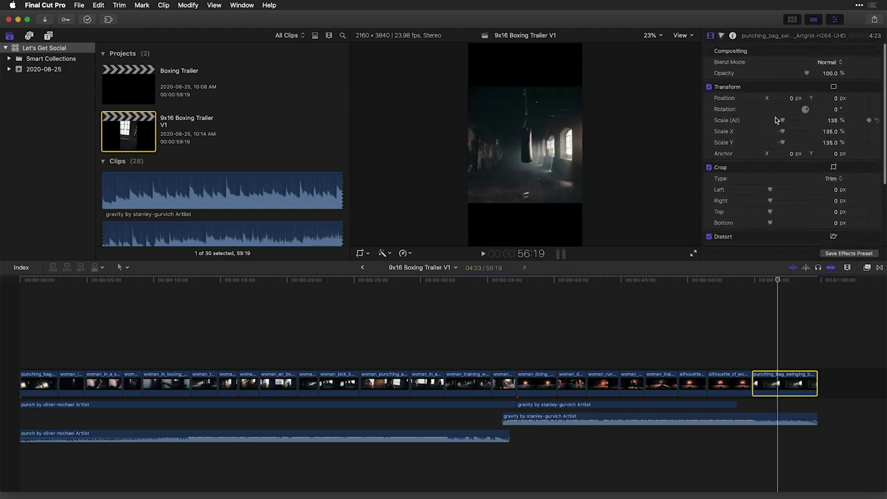
drag(782, 120, 796, 120)
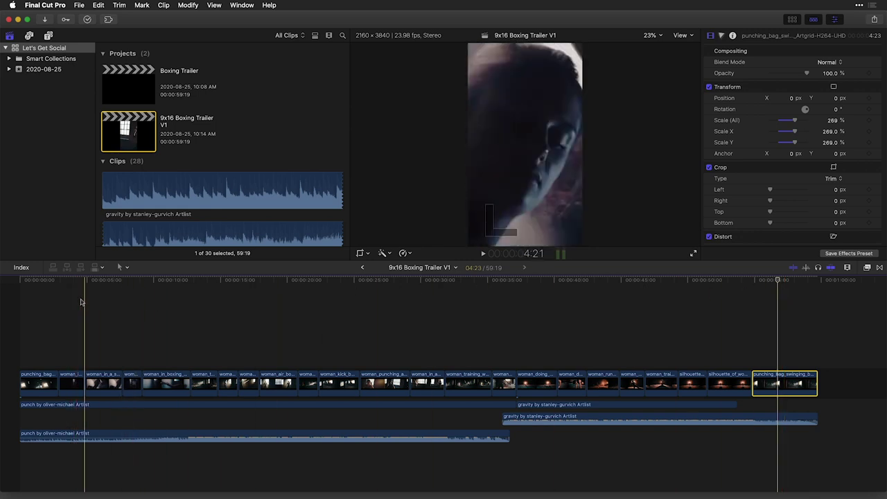
Step: Select the woman-boxing clip near 4 seconds and enable on-screen Transform handles in the viewer
click(78, 302)
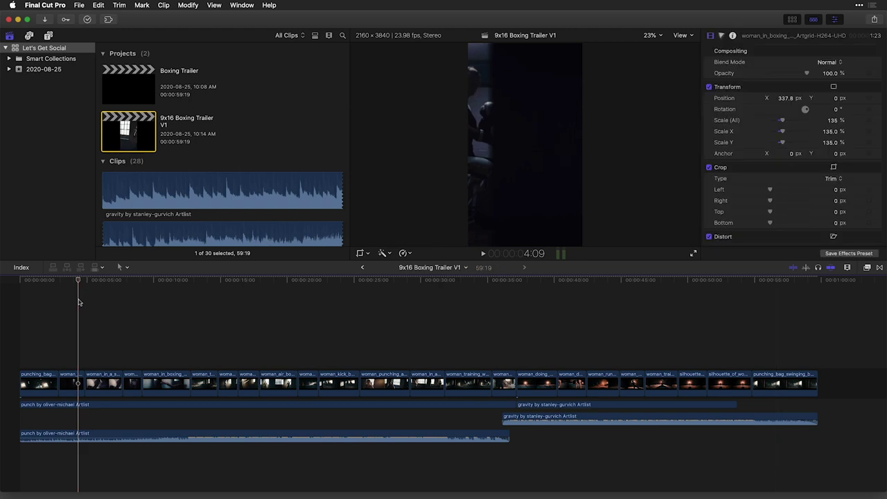
click(71, 384)
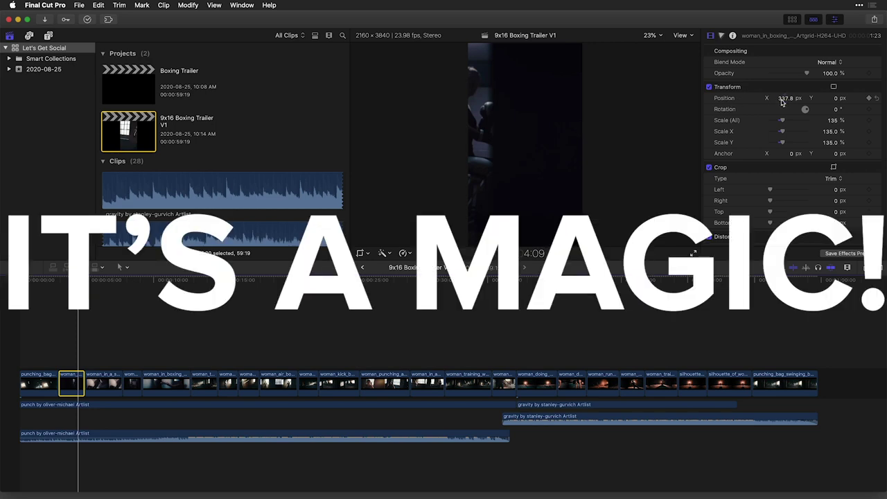
click(652, 36)
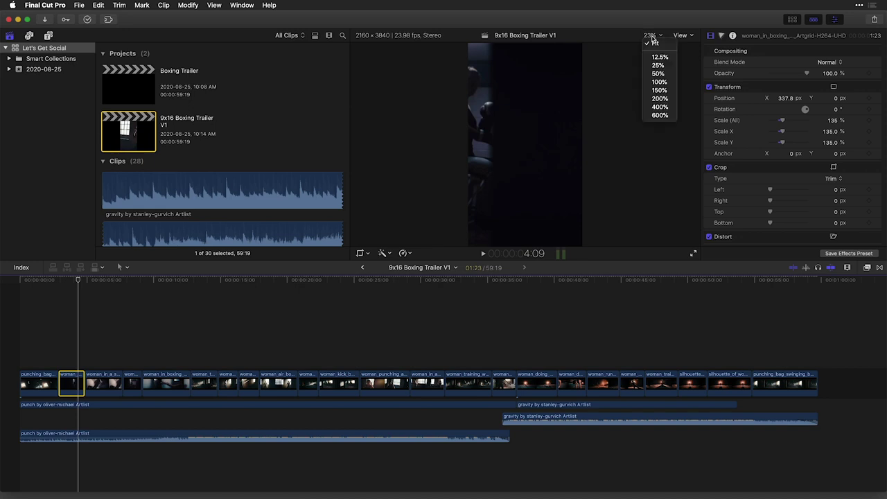
click(653, 43)
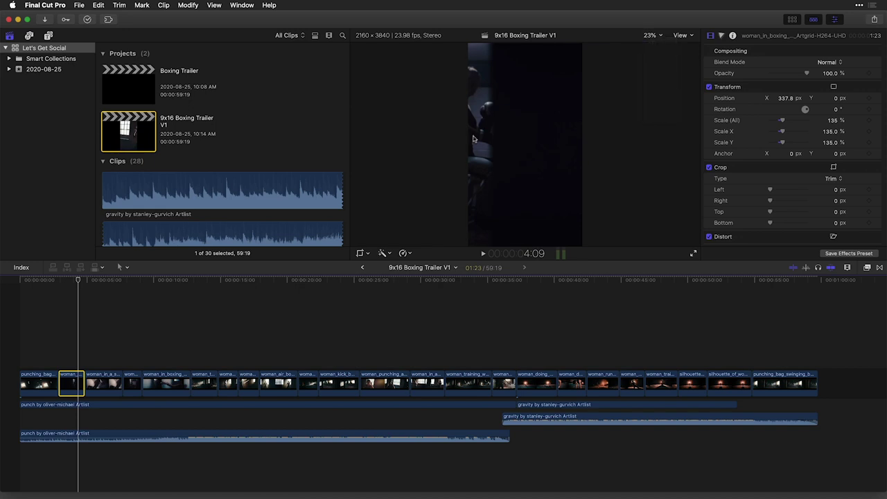
click(362, 254)
click(374, 265)
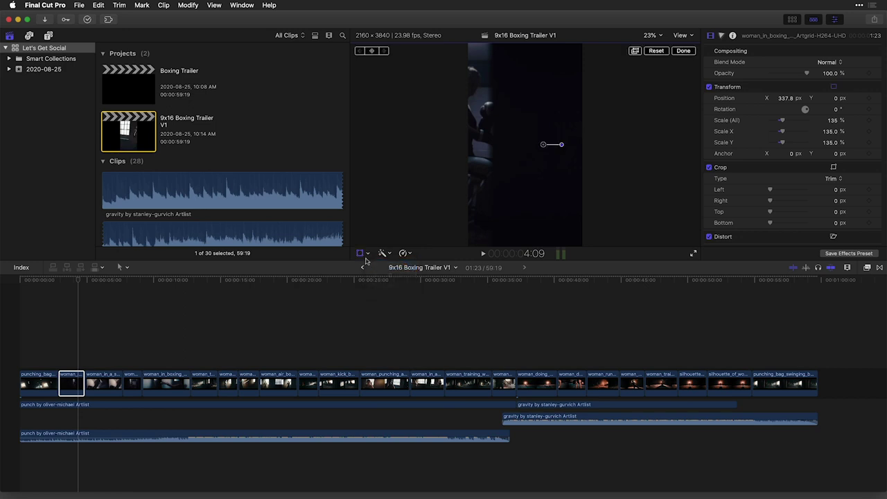
Step: Keyframe the seated boxer's position at 4:20 and 2:22 so it drifts sideways in frame
click(635, 52)
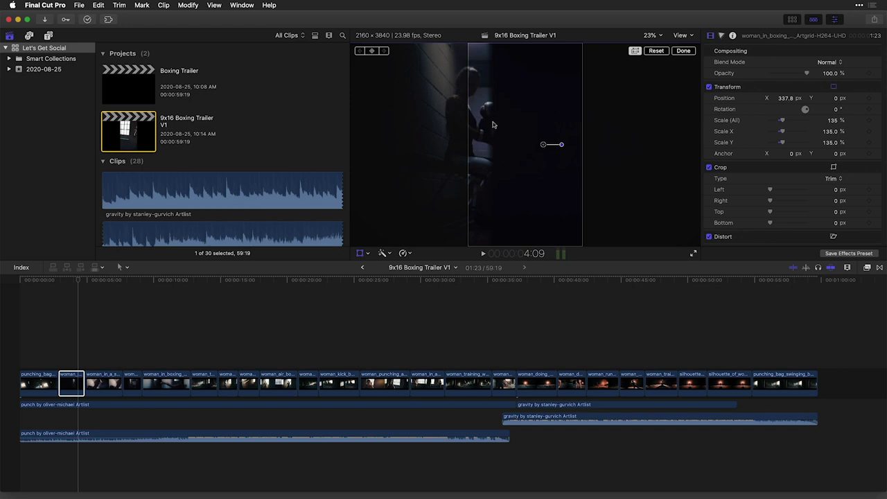
drag(493, 125, 534, 128)
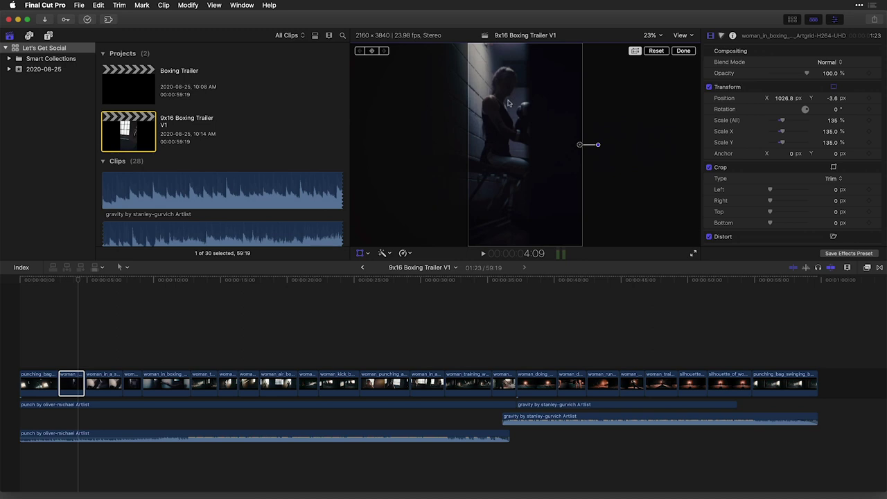
click(84, 280)
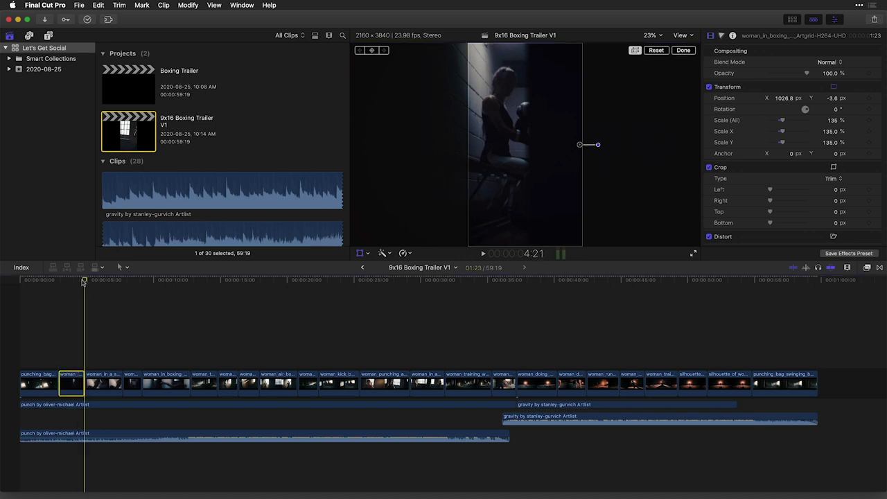
click(83, 281)
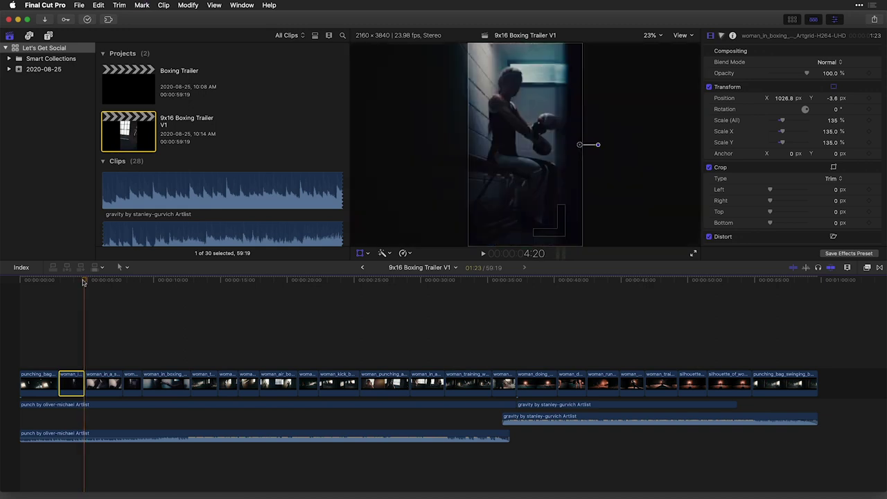
key(shift+t)
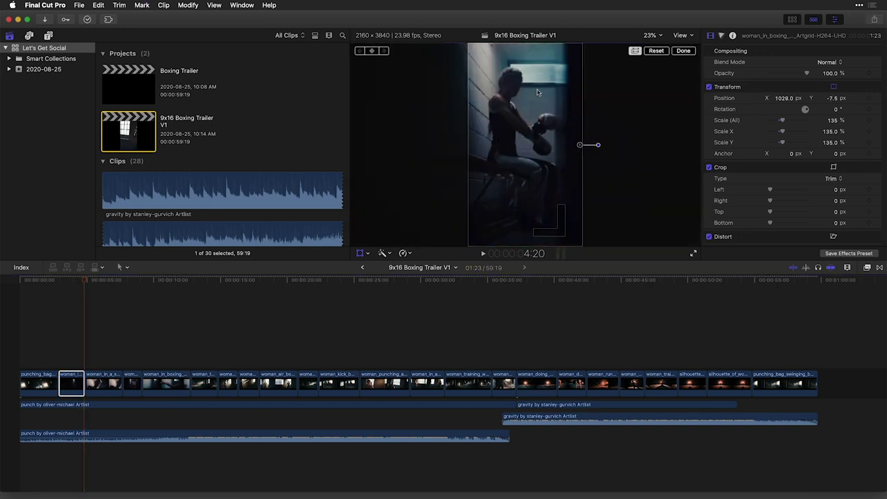
click(870, 99)
drag(84, 281, 60, 281)
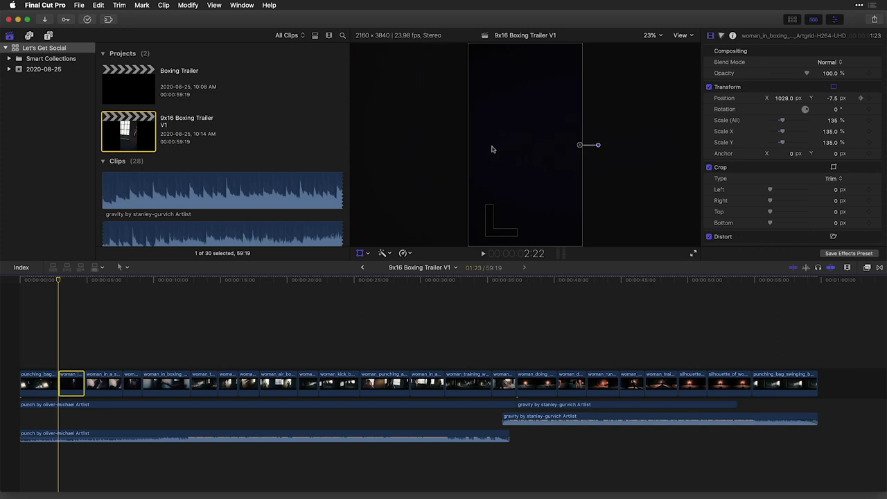
drag(493, 149, 500, 149)
click(68, 283)
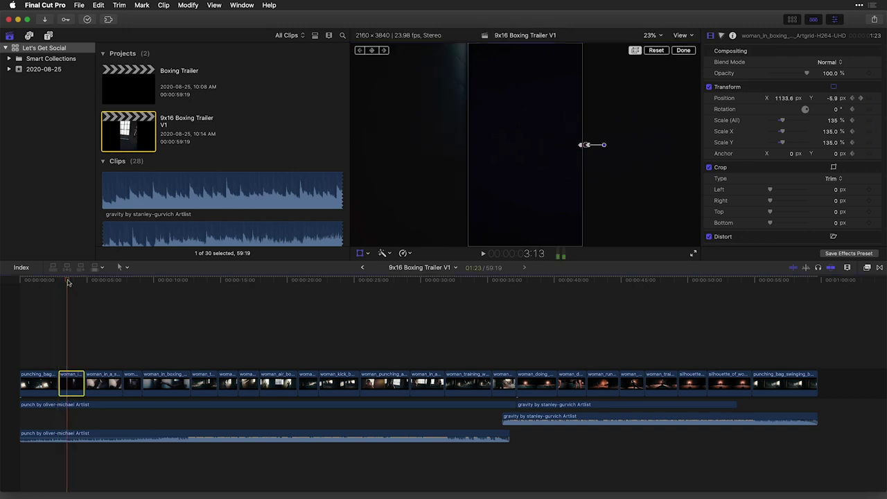
drag(68, 283, 84, 282)
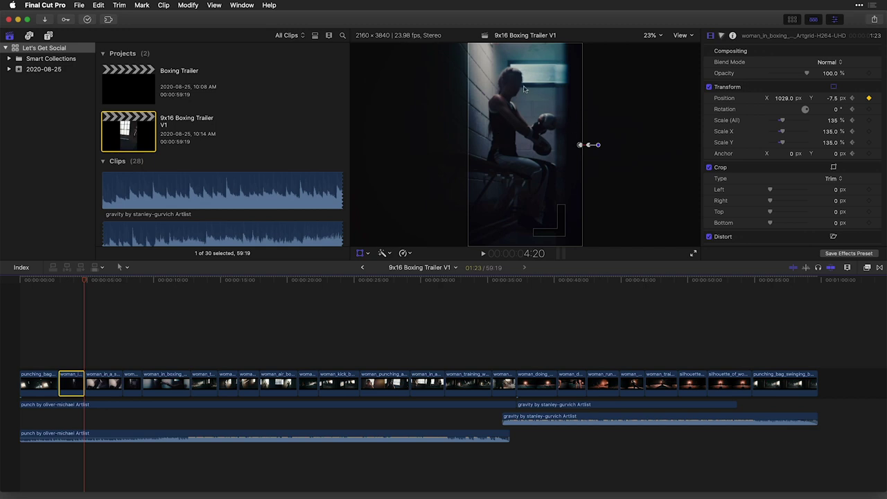
Step: Slide the punching woman clip at 27:18 into the vertical frame and review it
drag(101, 281, 332, 287)
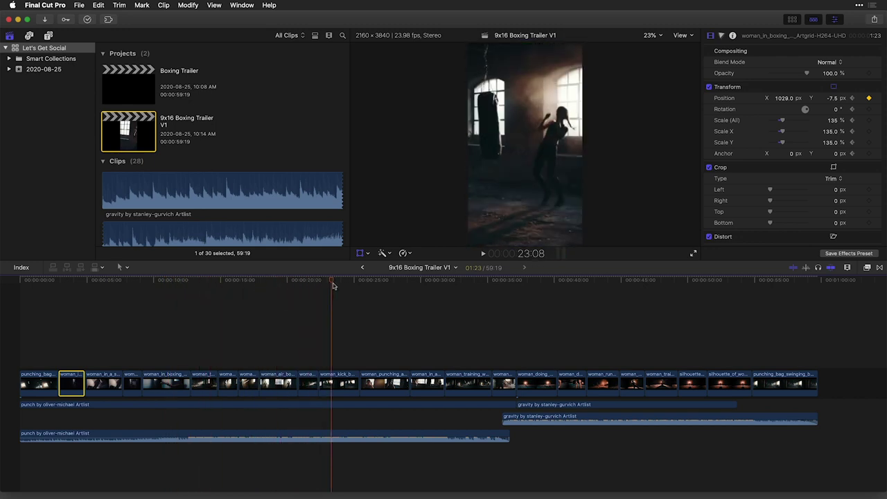
click(391, 284)
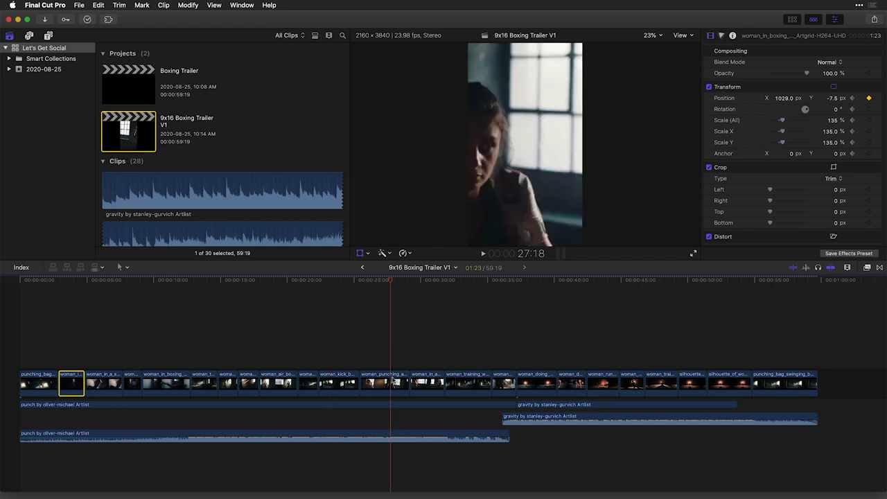
click(394, 381)
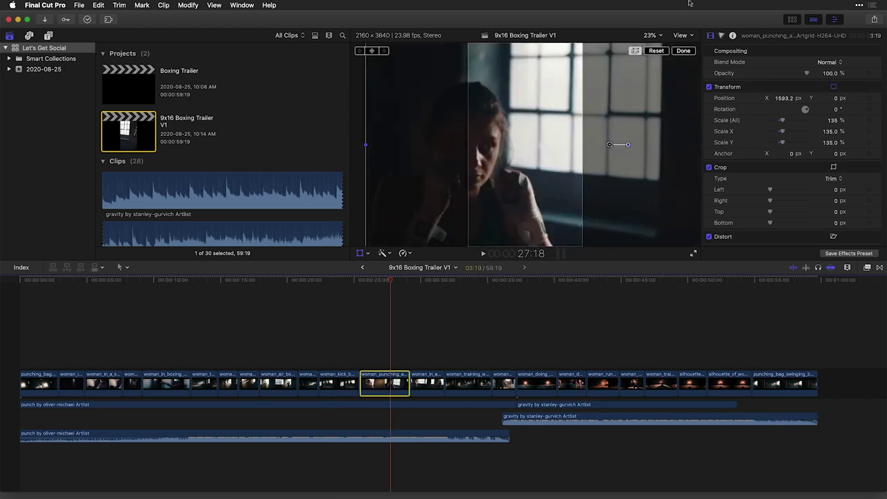
drag(527, 143, 590, 142)
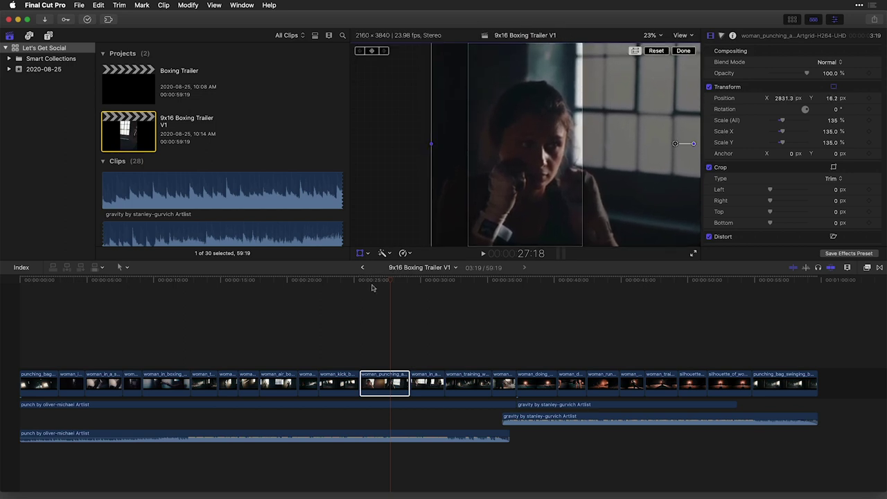
drag(372, 284, 404, 282)
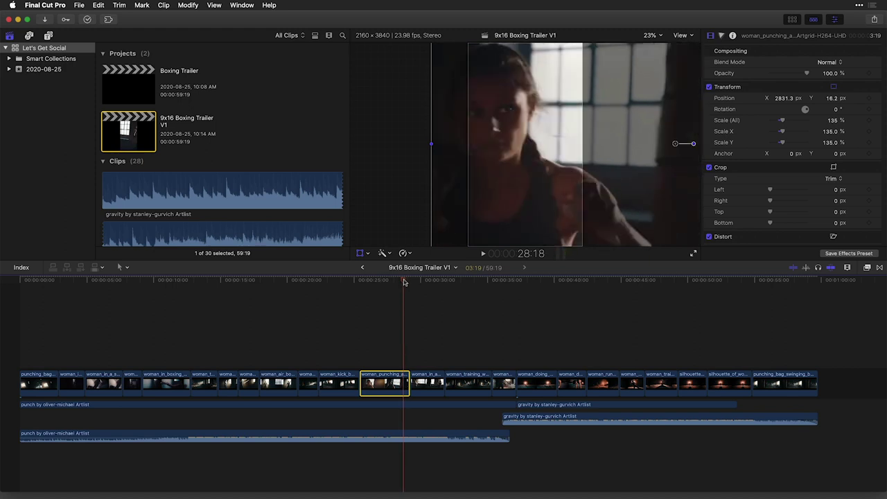
click(443, 282)
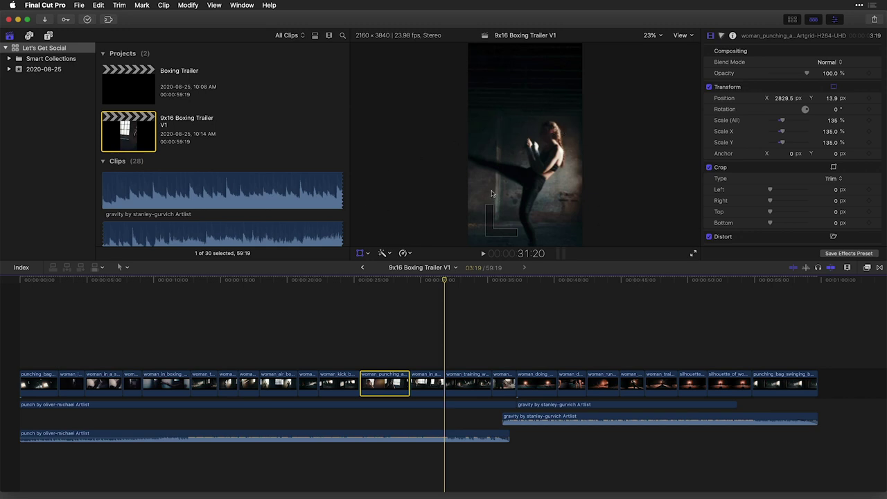
Step: Mark the training clip's range and connect the Social 'Lower Third Fun' title above it
click(48, 36)
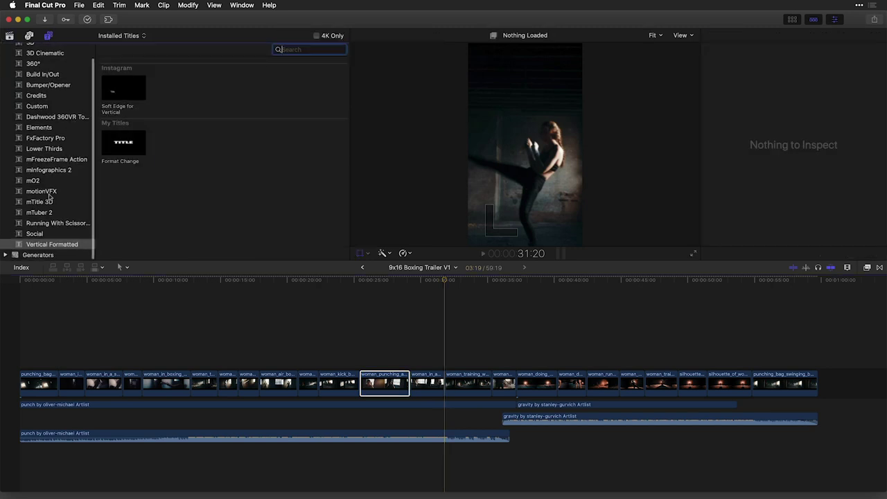
click(35, 233)
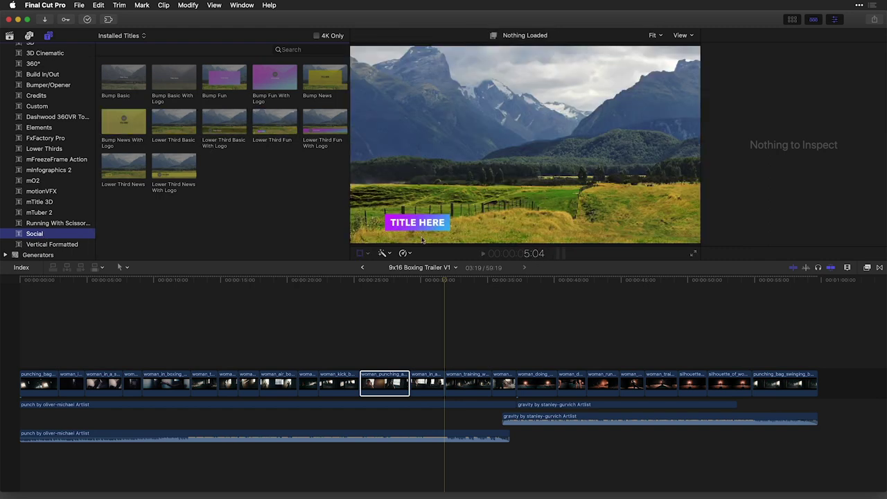
click(459, 279)
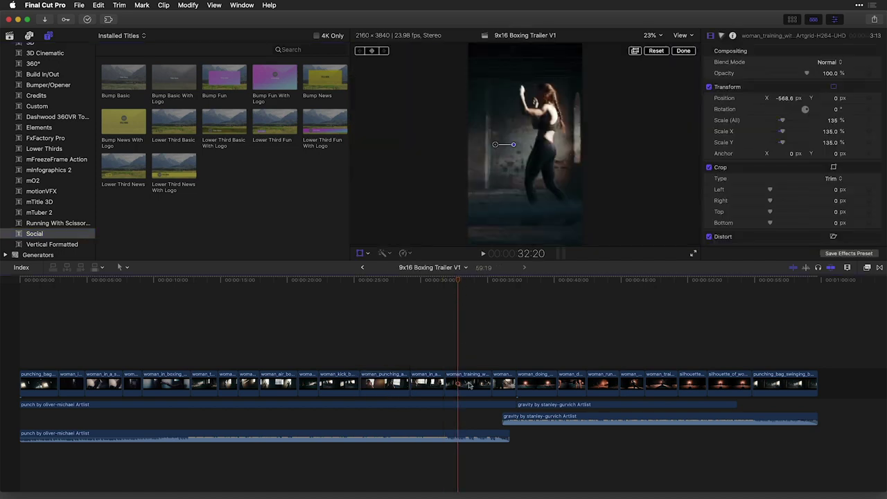
click(469, 385)
key(x)
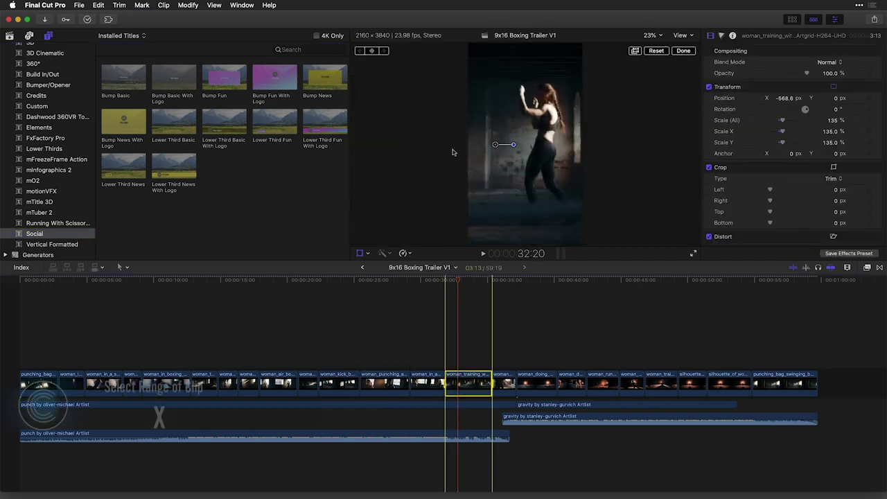
click(282, 125)
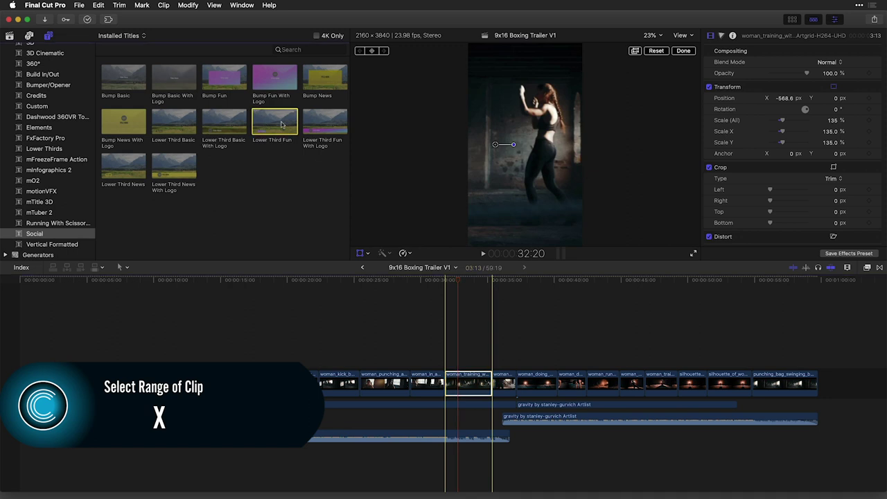
key(q)
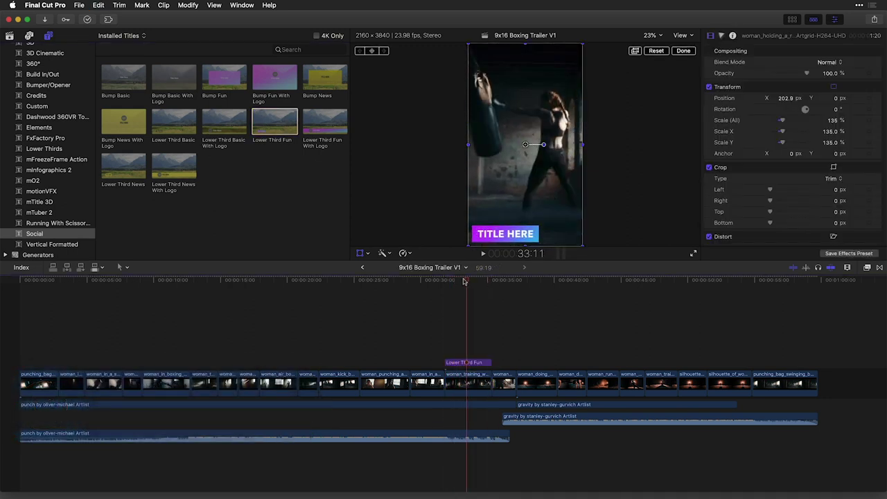
Step: Show the custom overlay, drag the TITLE HERE lower third higher, then hide the overlay
click(499, 237)
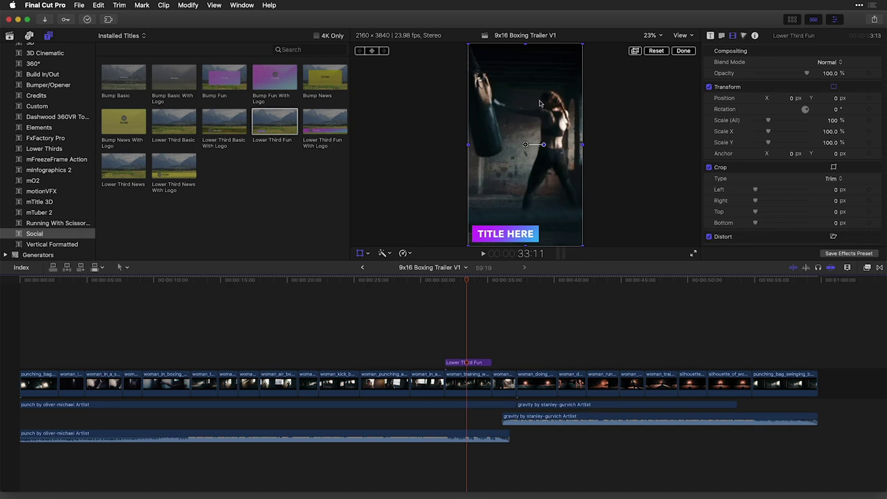
click(684, 36)
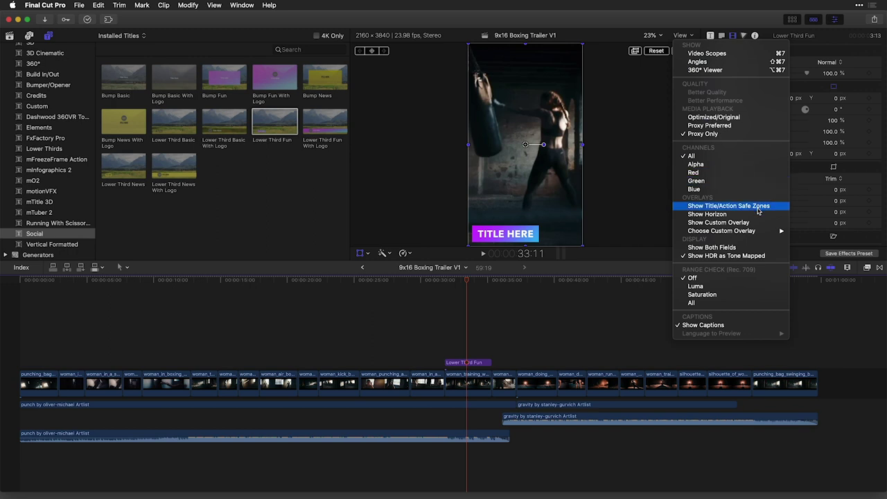
mouse_move(724, 233)
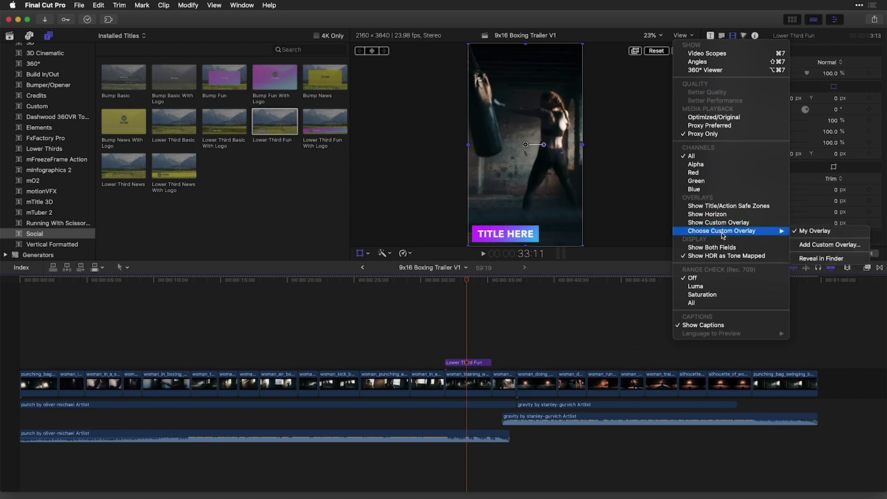
click(721, 223)
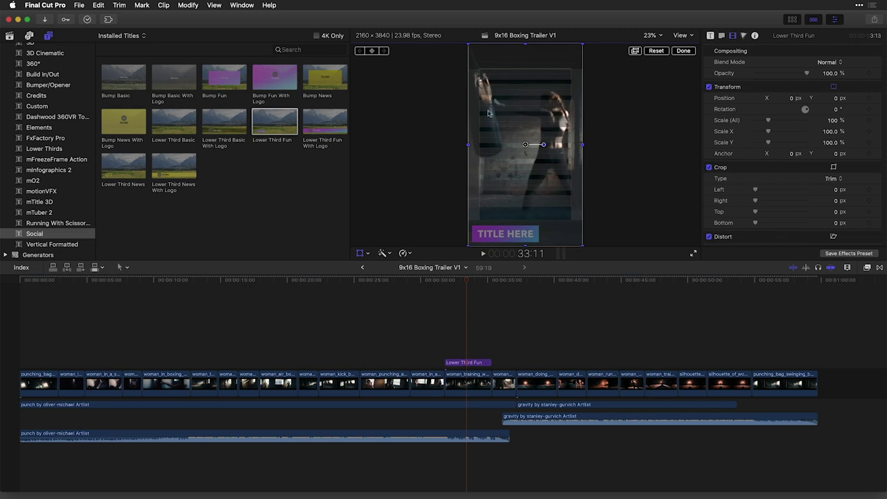
click(481, 362)
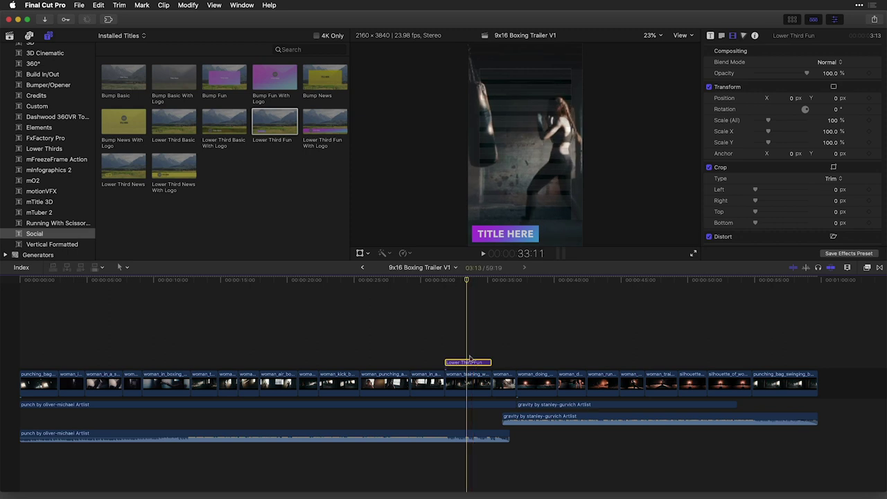
drag(501, 234, 510, 201)
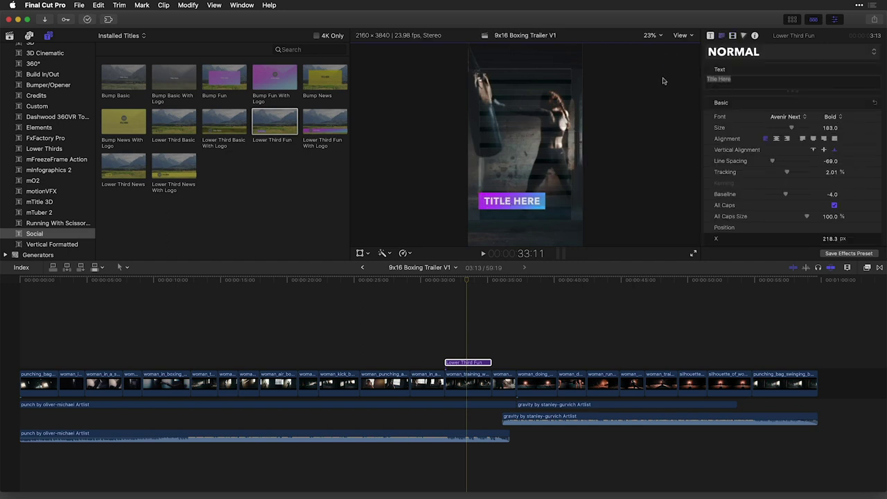
click(682, 36)
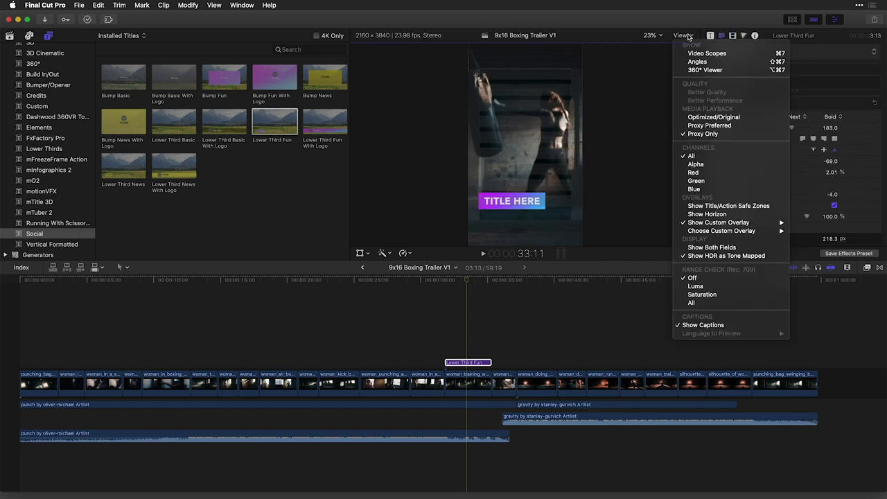
click(710, 222)
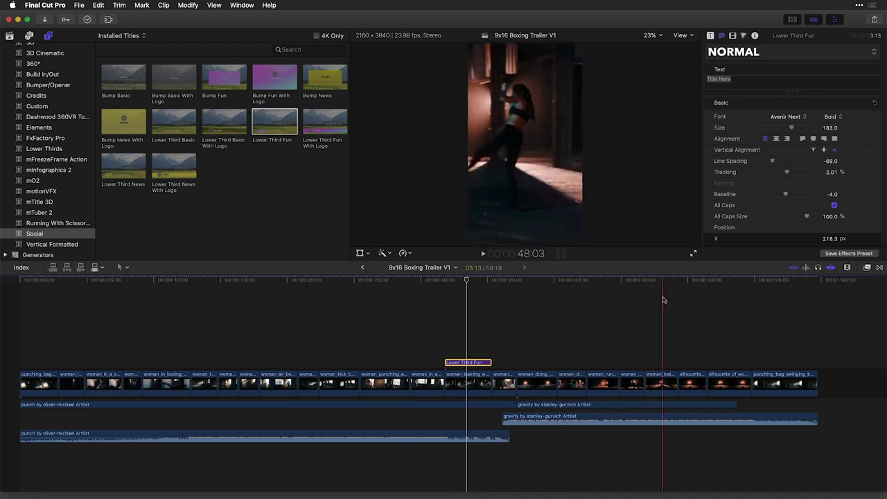
Step: Share a default Master File of 9x16 Boxing Trailer V1, H.264 2160x3840, to the Desktop
click(79, 4)
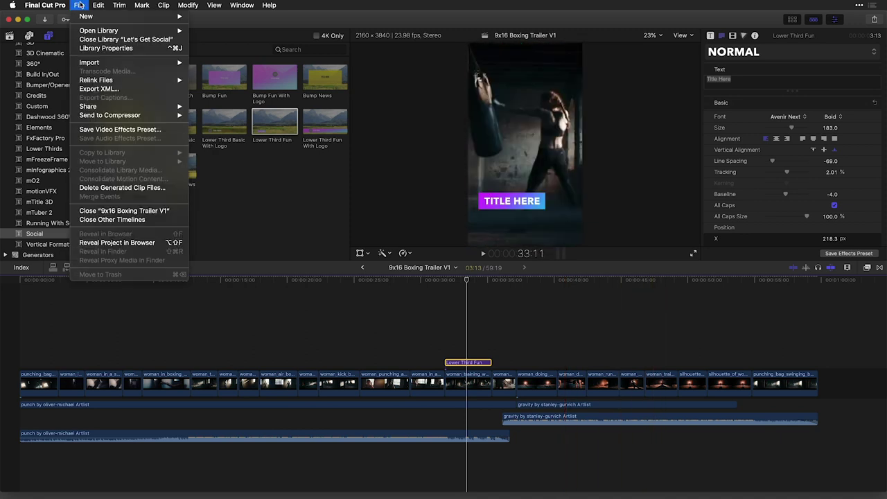
mouse_move(123, 112)
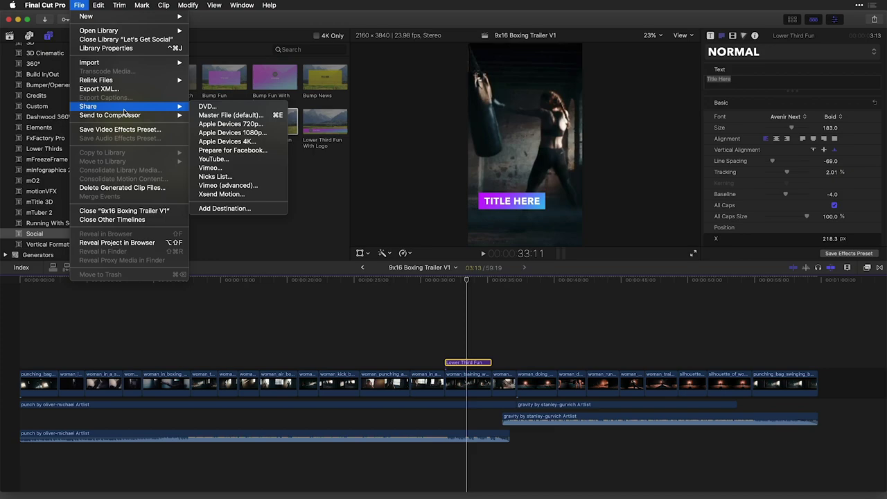
click(235, 115)
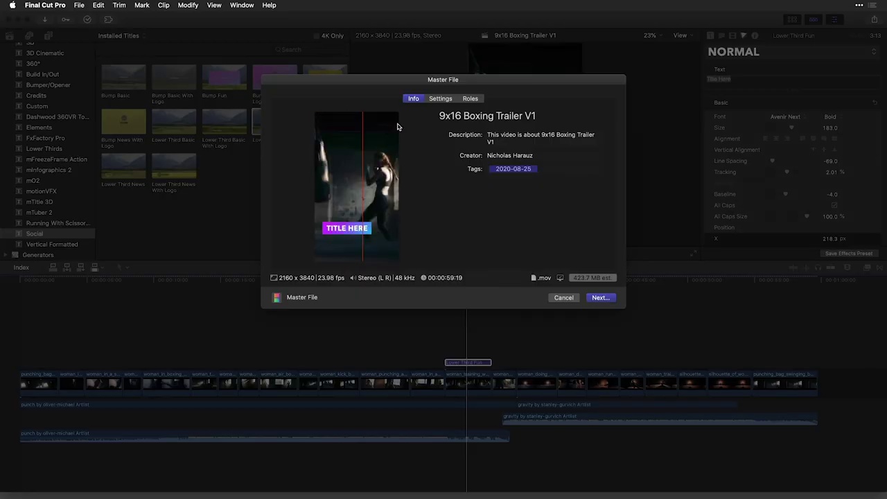
click(440, 99)
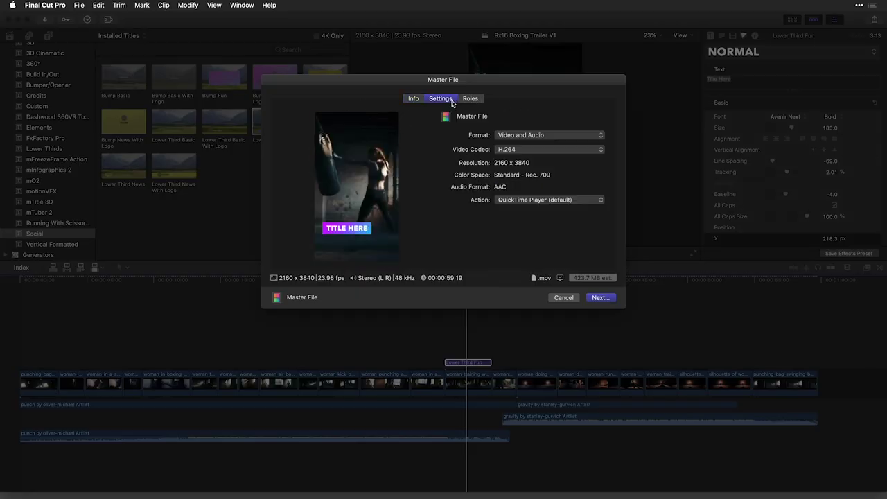
click(597, 300)
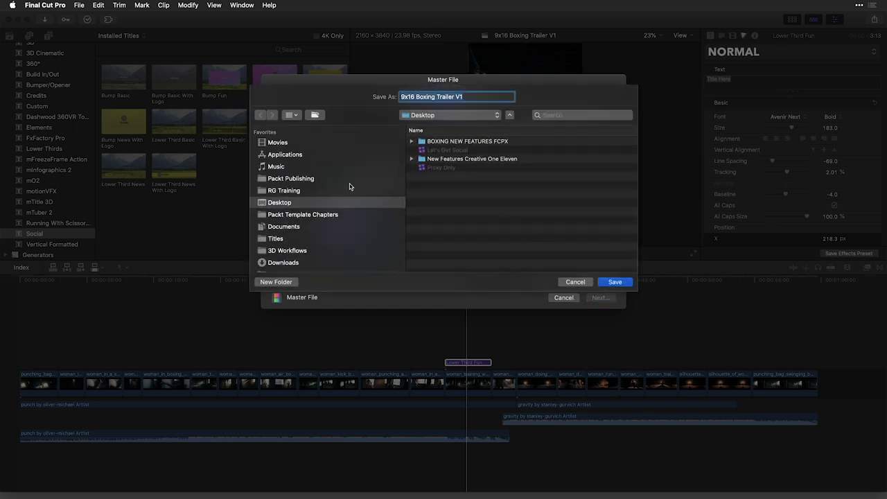
click(615, 282)
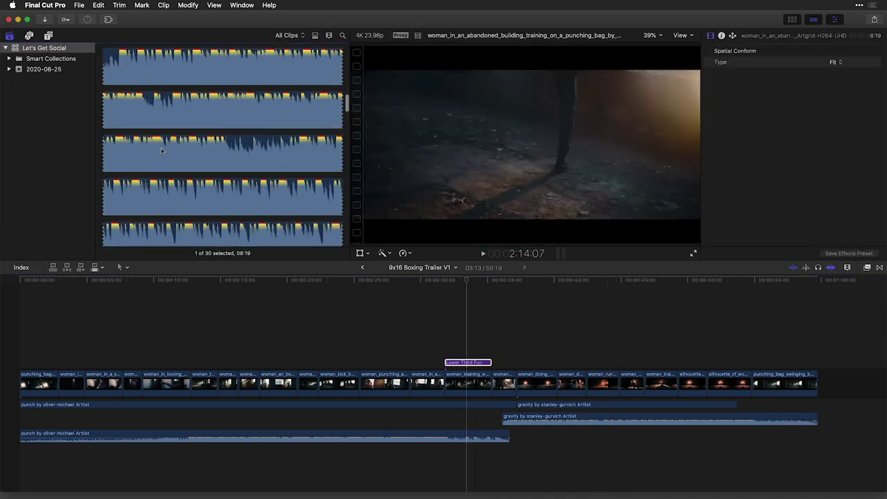
Step: Open Duplicate Project As for Boxing Trailer, inspect the Format list, then cancel keeping 4K
scroll(160, 149, up, 5)
scroll(161, 151, up, 3)
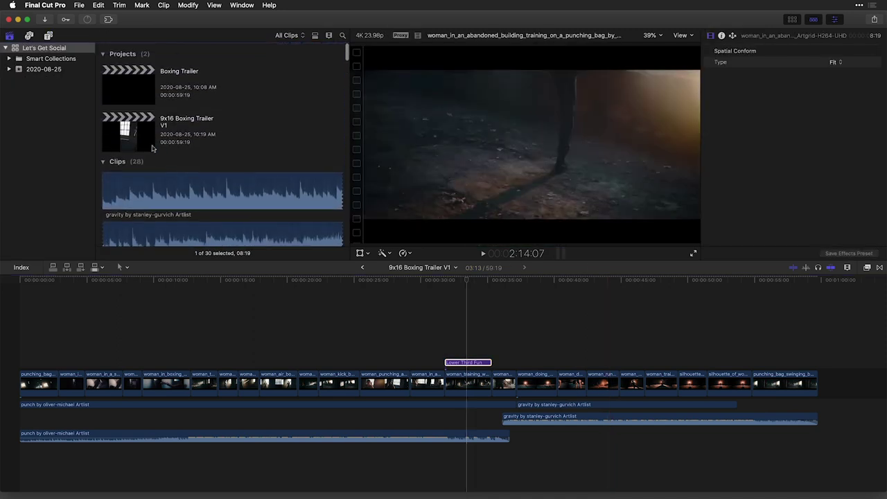
click(126, 88)
right_click(125, 88)
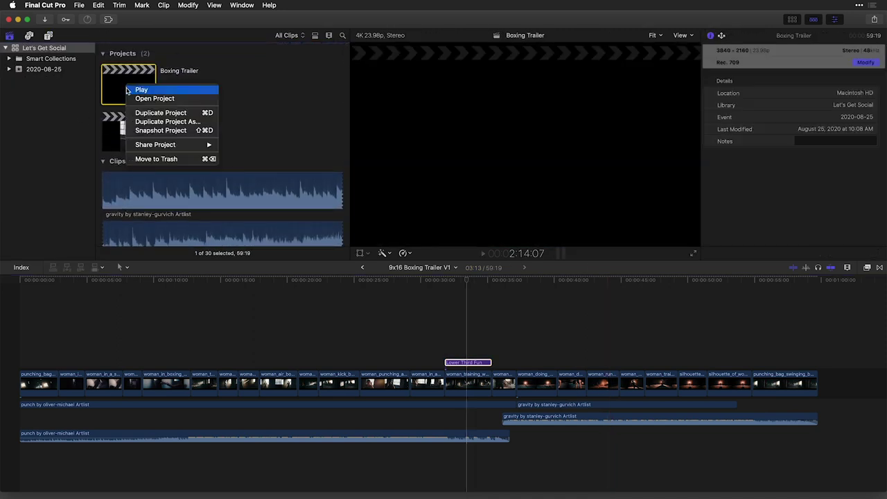
click(169, 122)
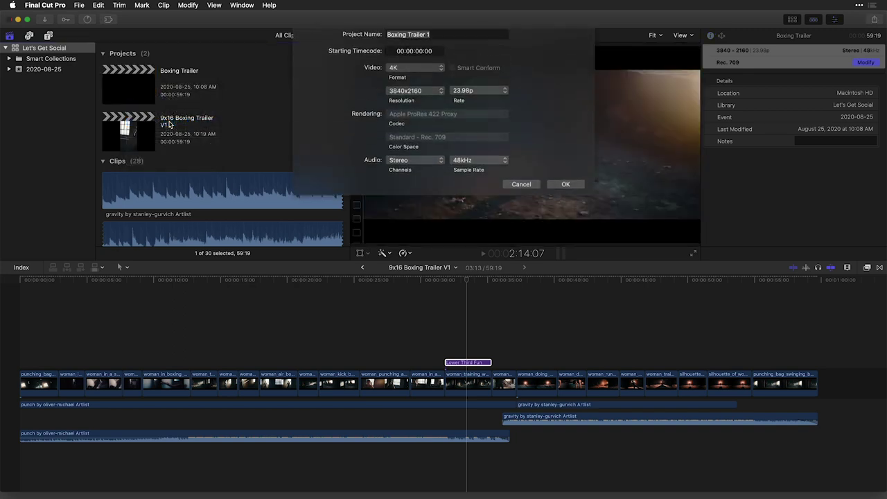
click(422, 72)
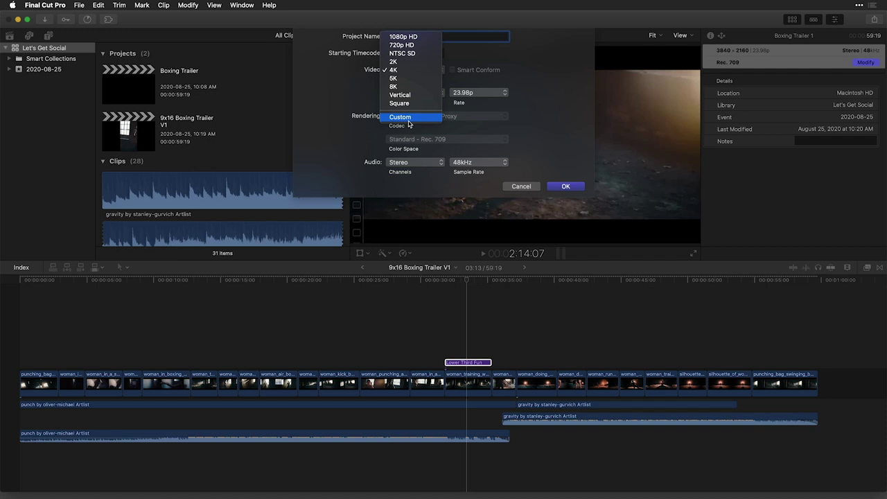
click(534, 188)
click(535, 188)
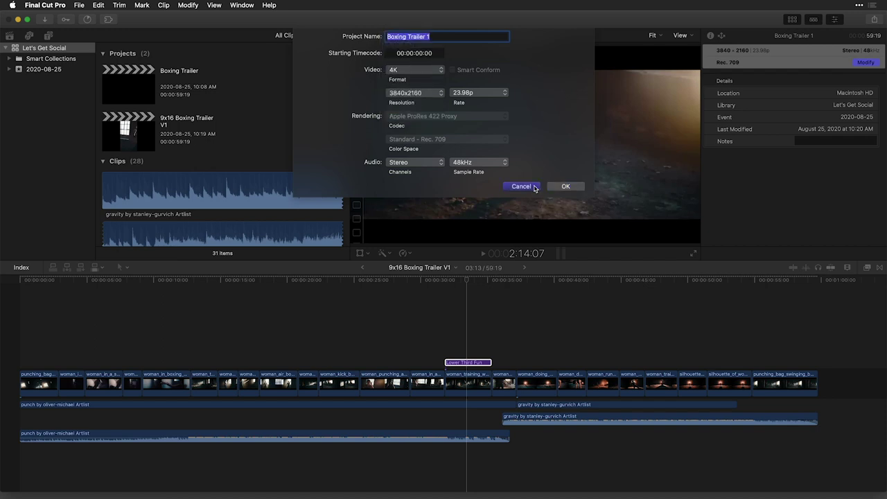